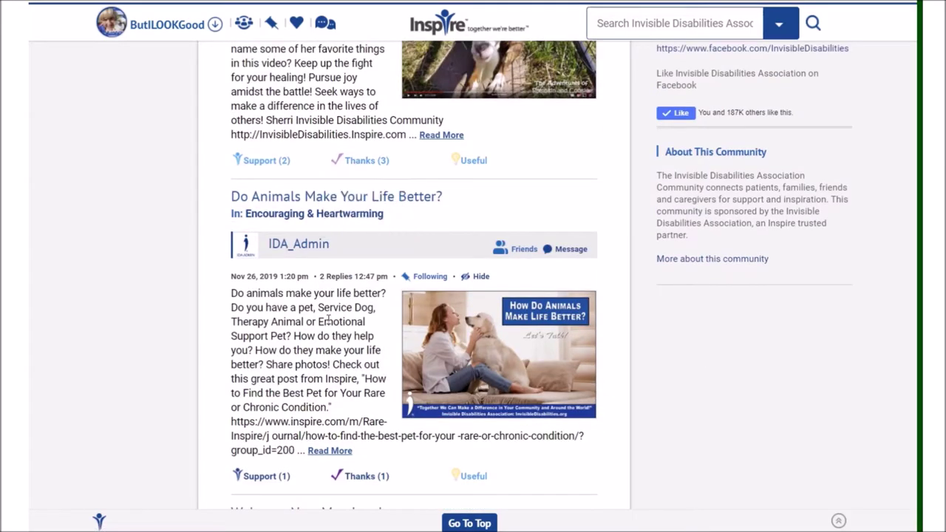
Open the post "Smile for the Day - Pumpkin Says Good Morning!" and briefly play its embedded goat video, then pause it
scroll(328, 319, up, 4)
scroll(328, 323, down, 1)
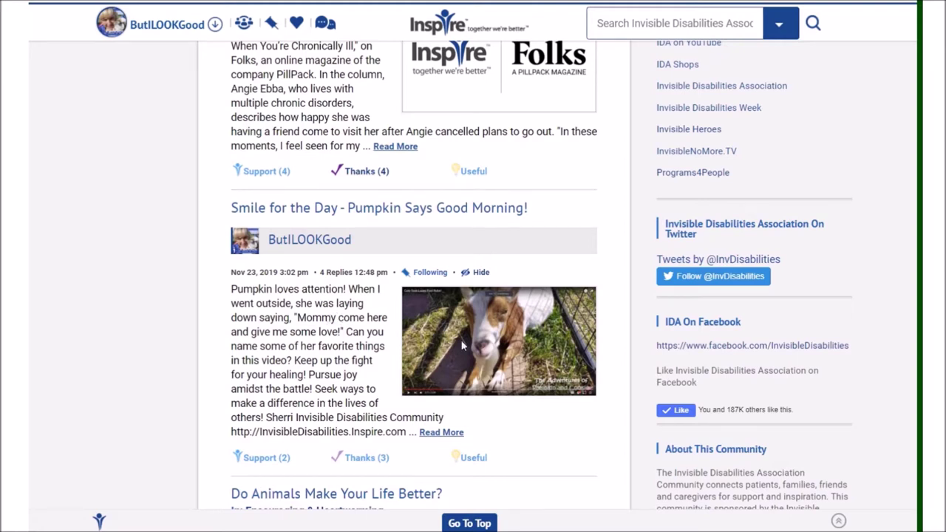
click(364, 209)
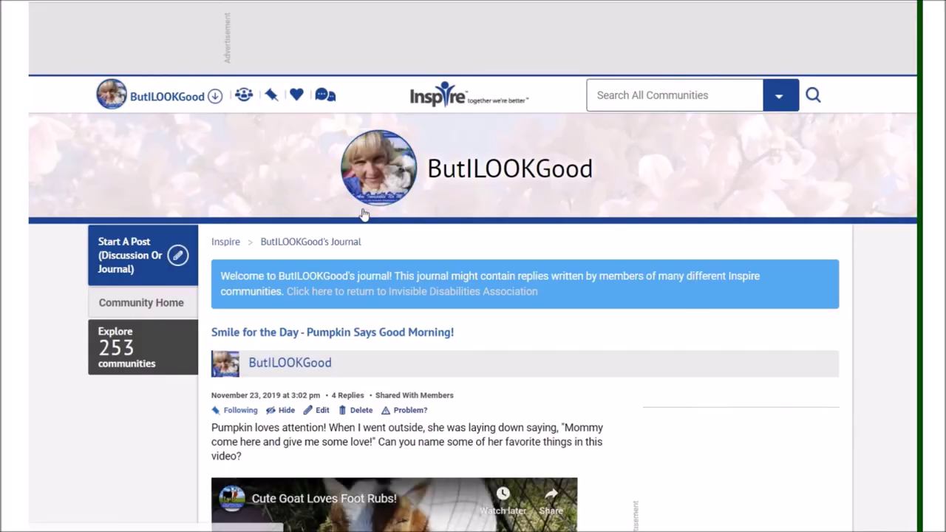
scroll(356, 255, down, 2)
scroll(355, 257, down, 2)
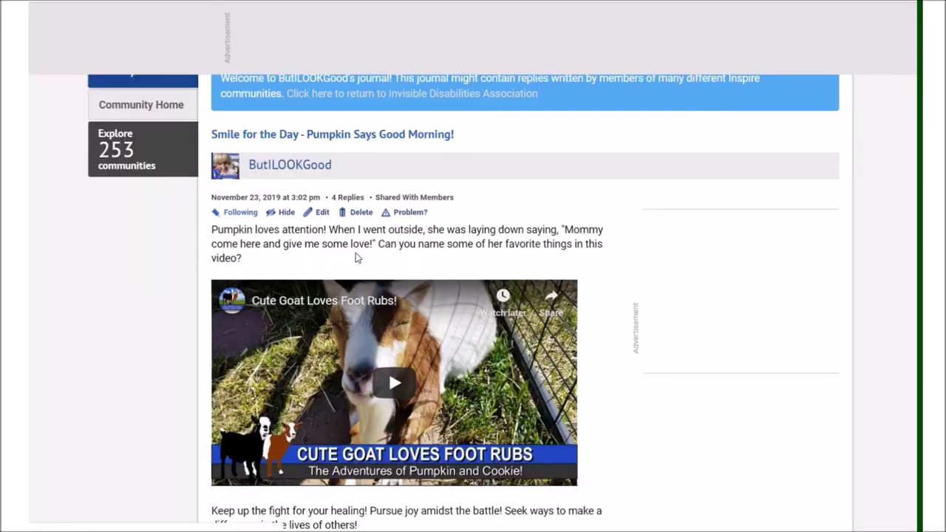
scroll(355, 258, down, 2)
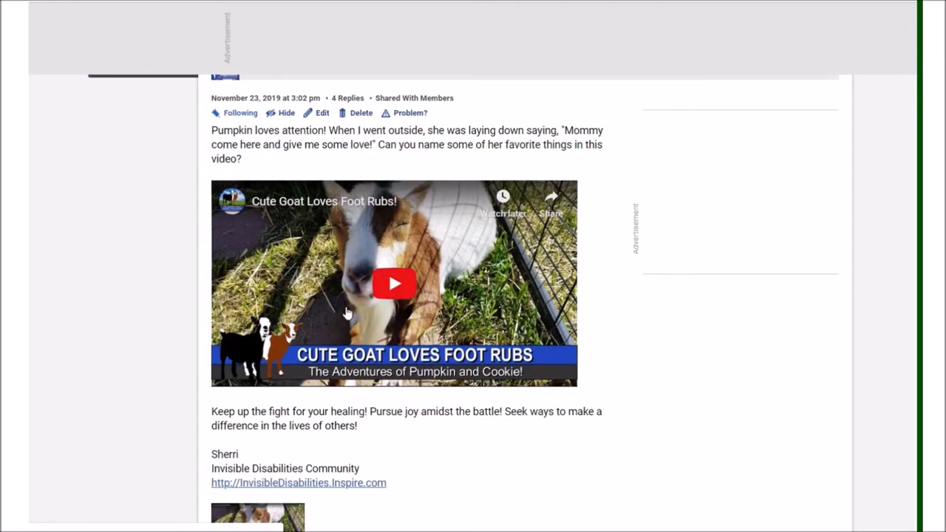
click(382, 291)
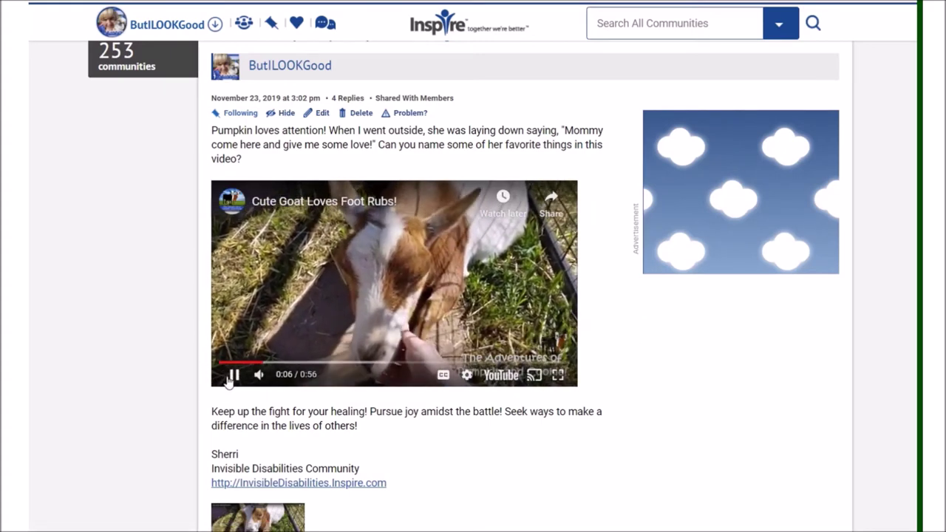
click(234, 376)
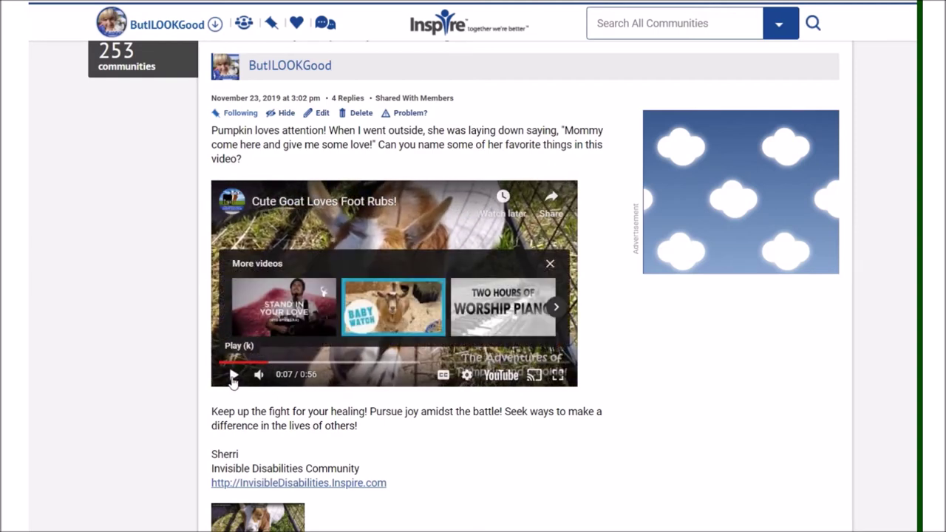
Return to the Invisible Disabilities Association community feed and open the form for a new post
scroll(306, 273, up, 3)
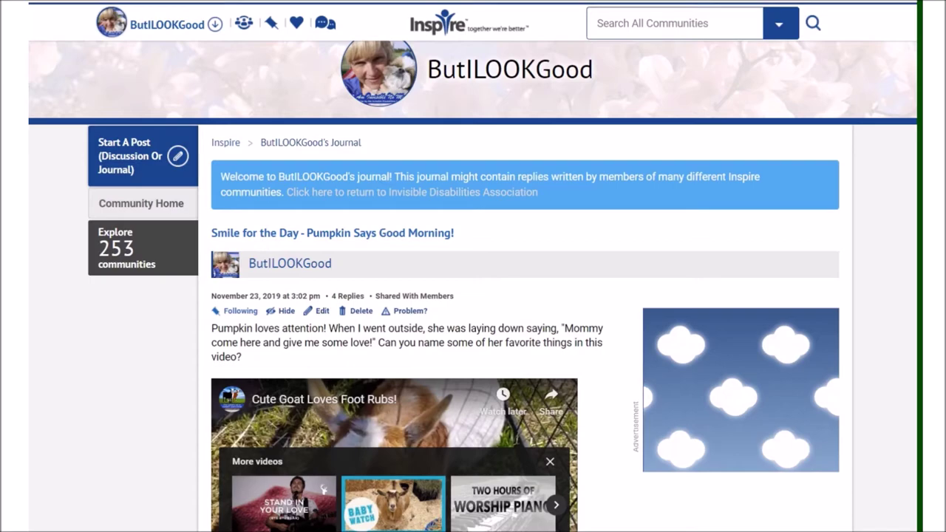
key(alt+Left)
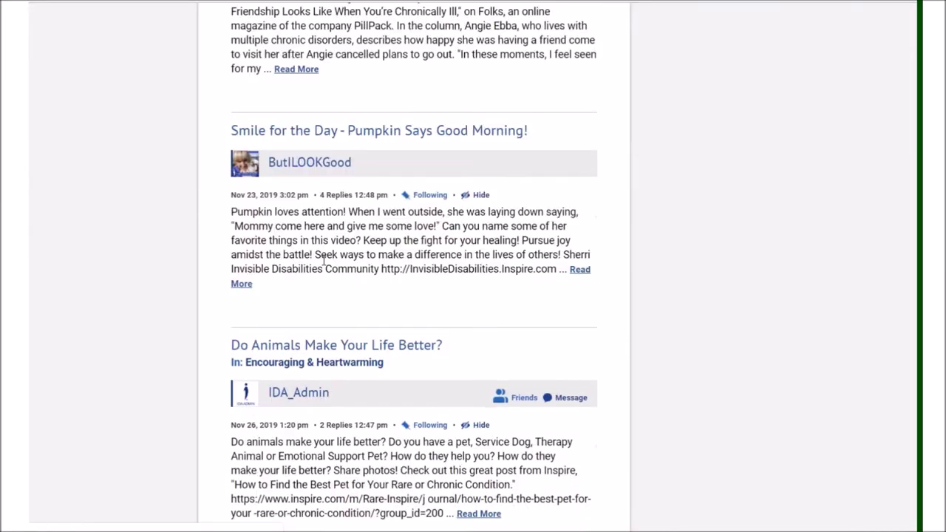
scroll(323, 266, up, 8)
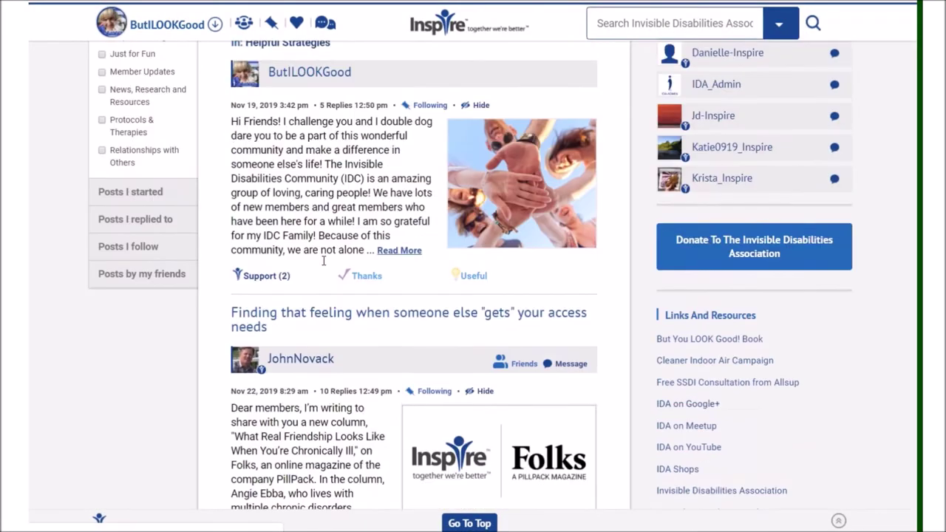
scroll(323, 265, up, 5)
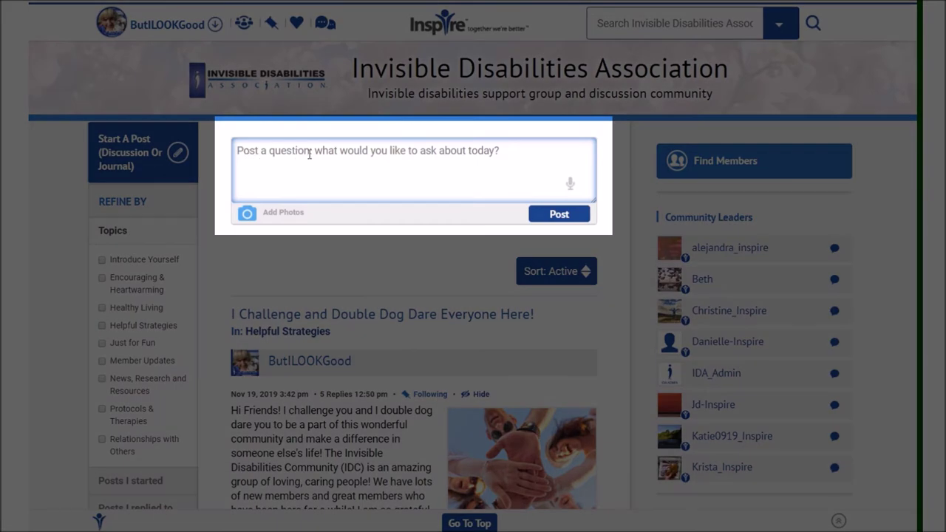
click(484, 156)
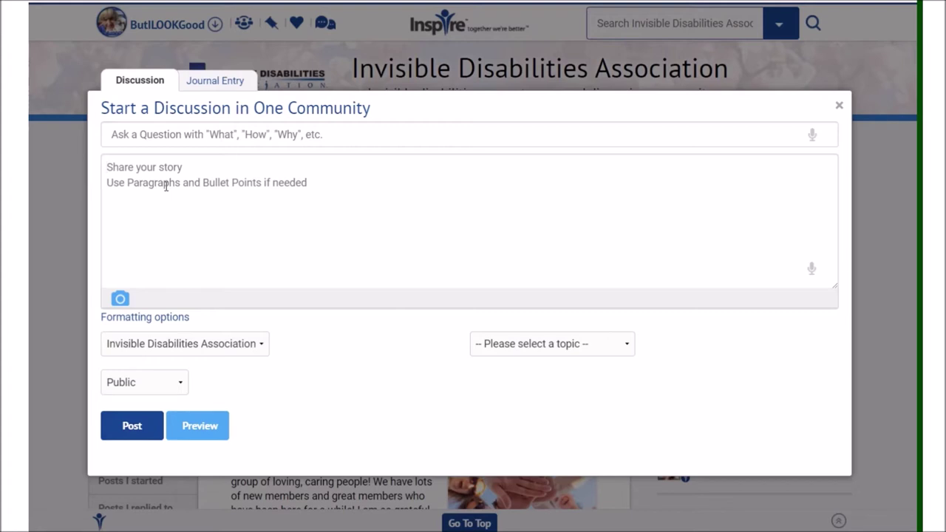
Switch the form to a journal entry and choose the communities Autoimmune Diseases, Bones, Joints and Muscles, and Chronic Pain
click(215, 83)
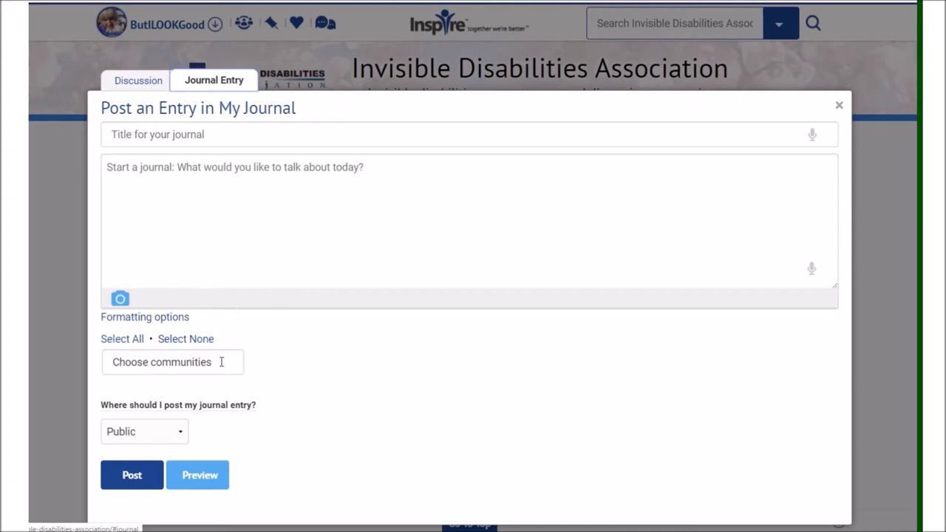
click(165, 362)
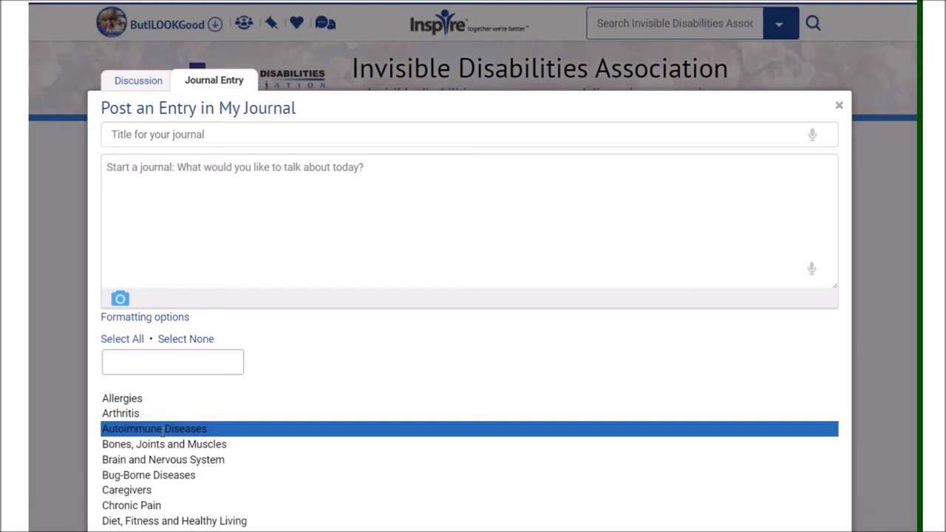
click(163, 432)
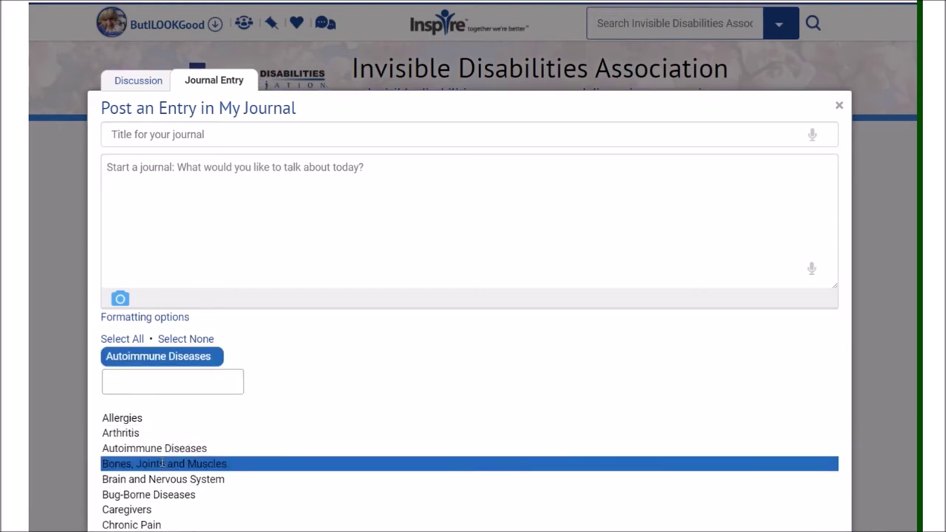
click(162, 463)
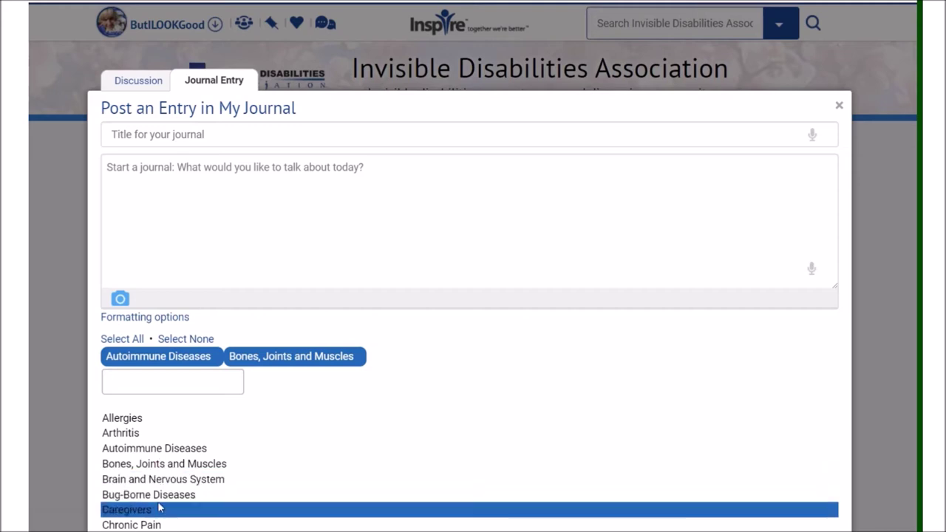
click(151, 525)
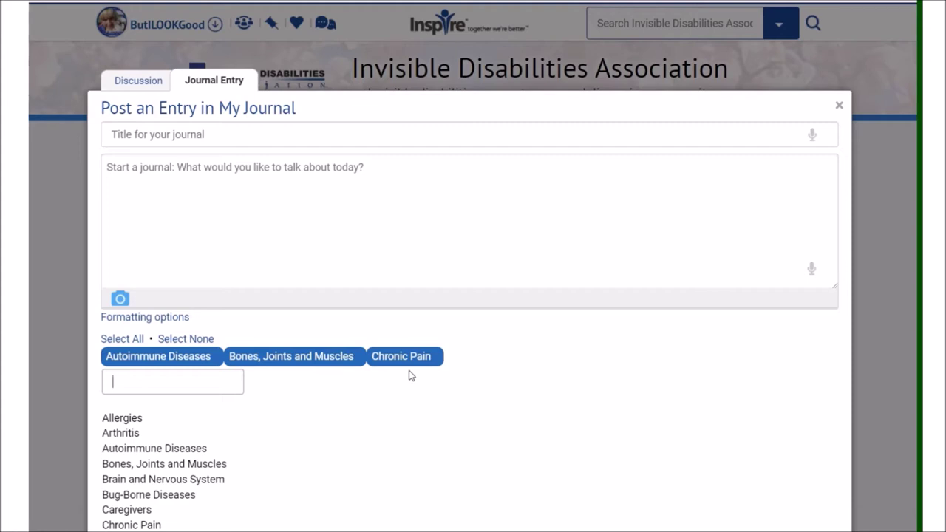
Switch the form back to a discussion and set its topic to Introduce Yourself
click(150, 85)
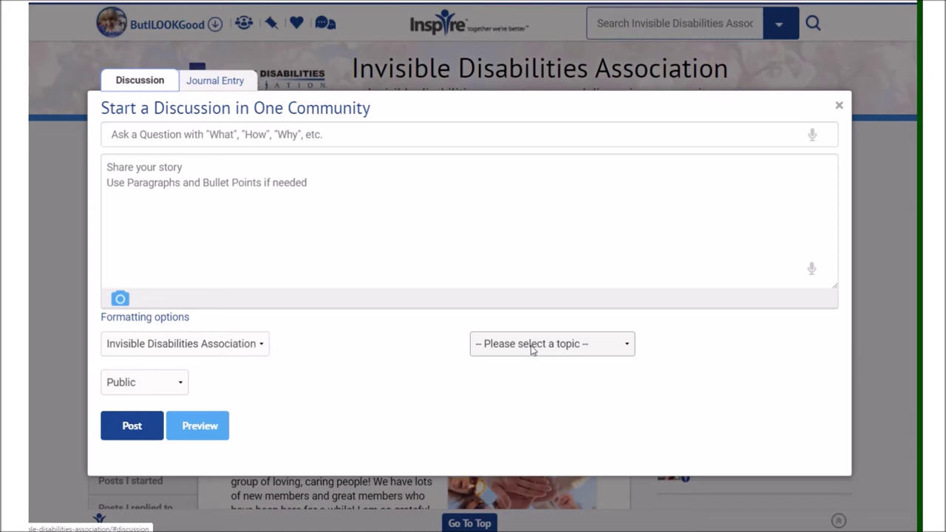
click(625, 353)
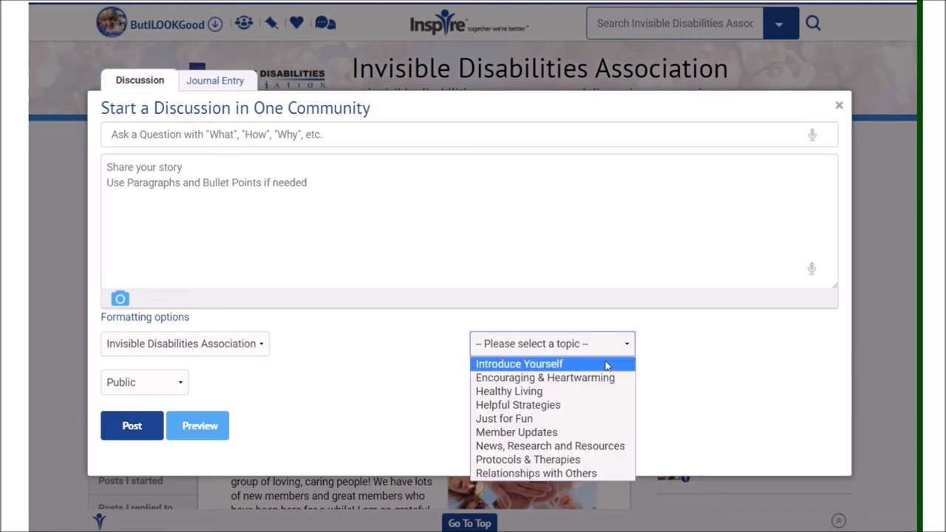
click(600, 367)
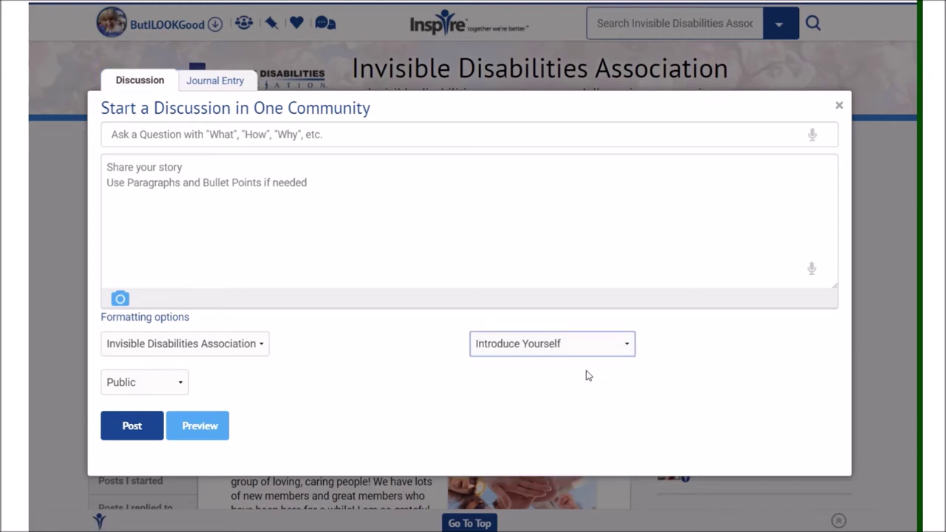
Enter "HI I'M NEW!" as the title of the discussion
click(126, 134)
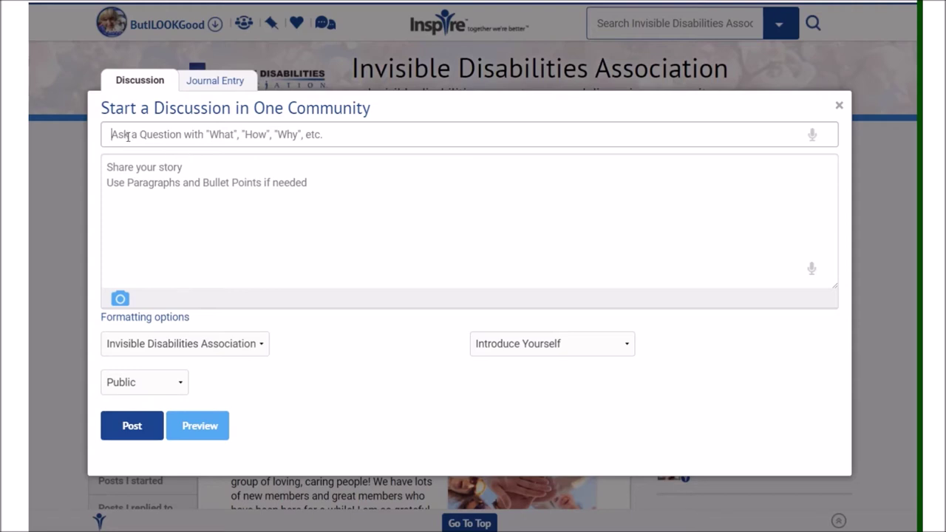
text(I)
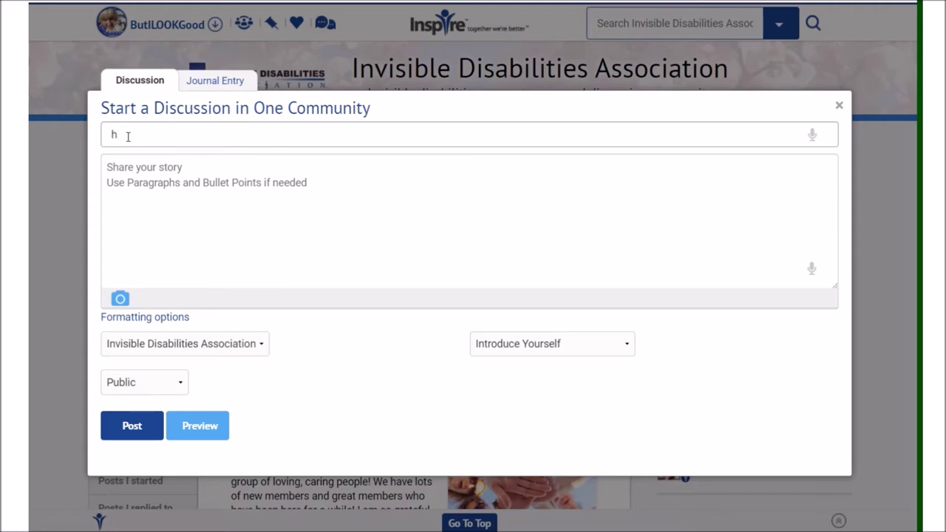
key(BackSpace)
text(HI I'M NEW!)
Write "I LIVE WITH ..... I AM HERE BECAUSE ..." as the story text of the discussion
click(159, 175)
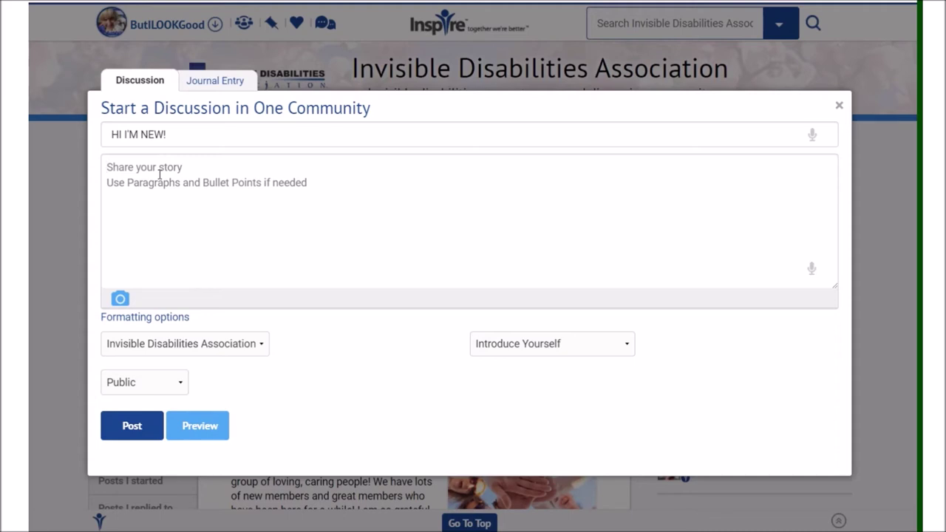
click(160, 175)
text(I)
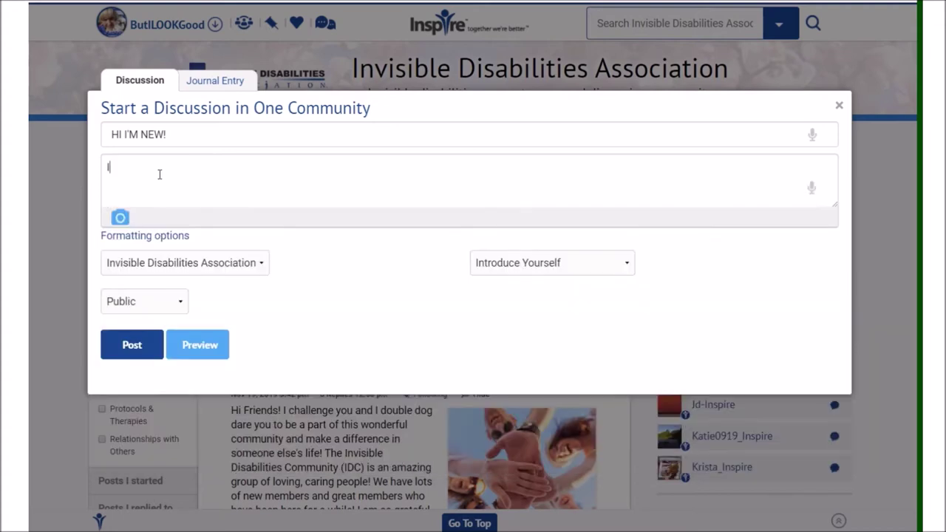
text( LIVE WI)
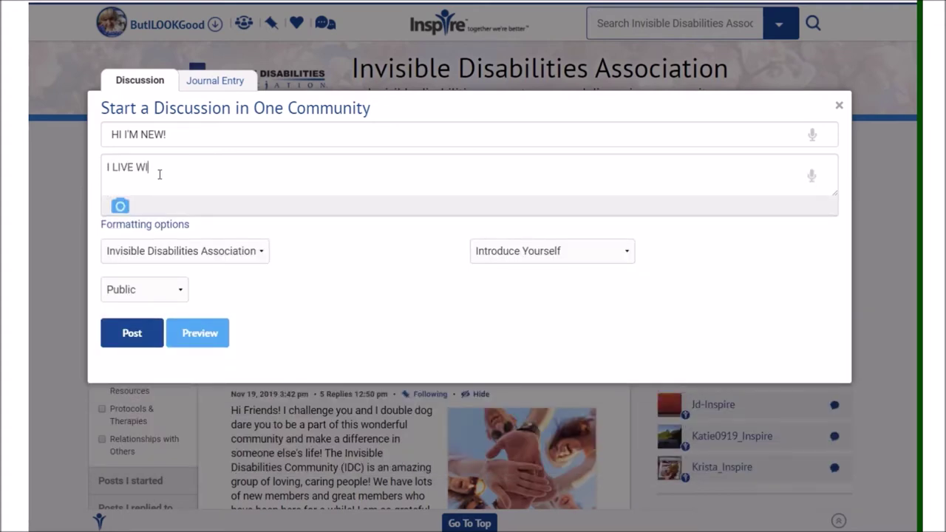
text(TH ..... I AM HERE BECAU)
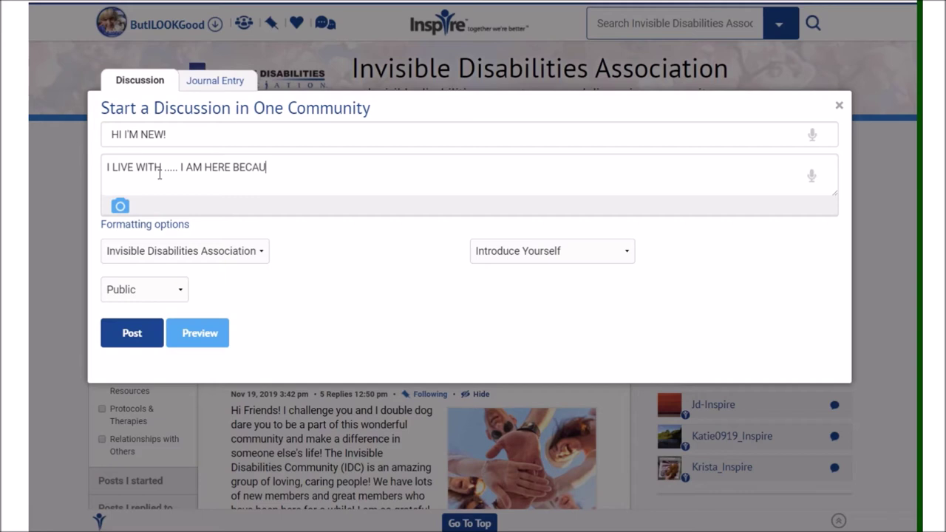
text(SE ...)
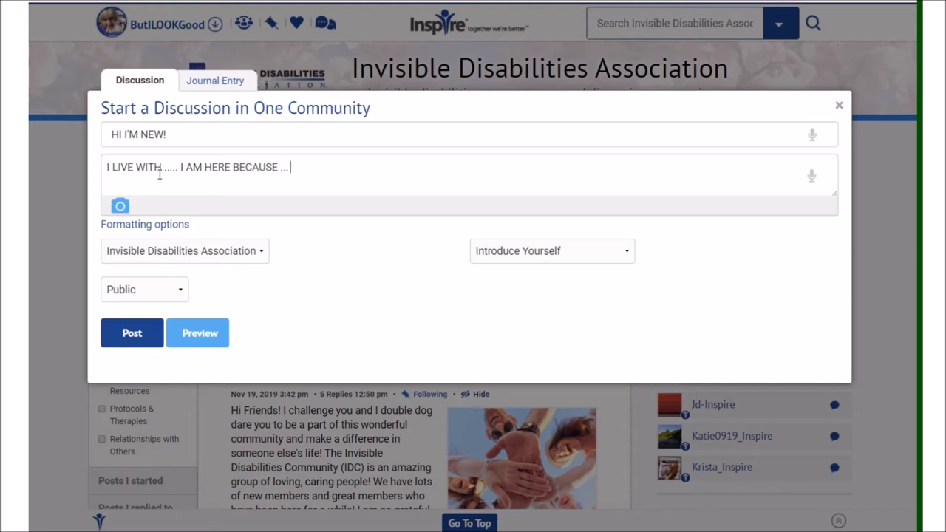
Start adding photos from My Inspire Photos and select the Snoopy picture saying "Has anyone told you today... just how awesome you are?"
click(120, 207)
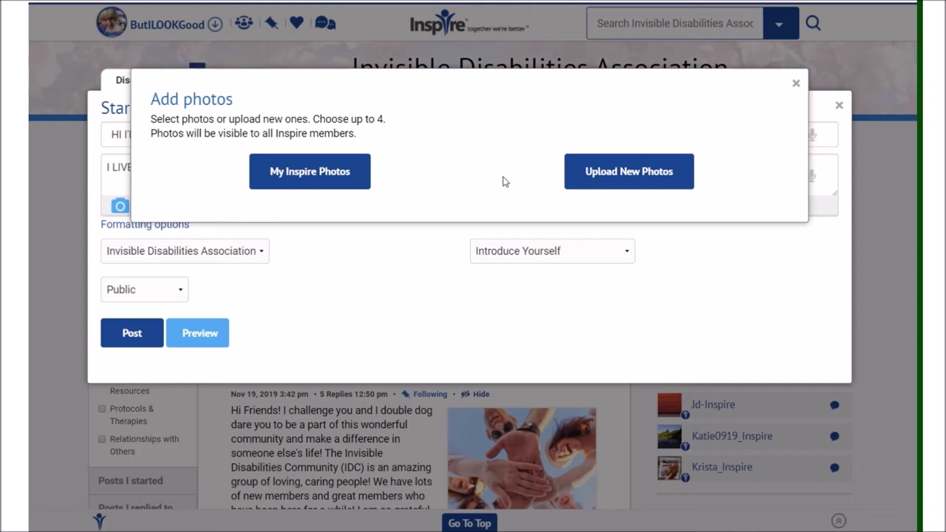
click(321, 178)
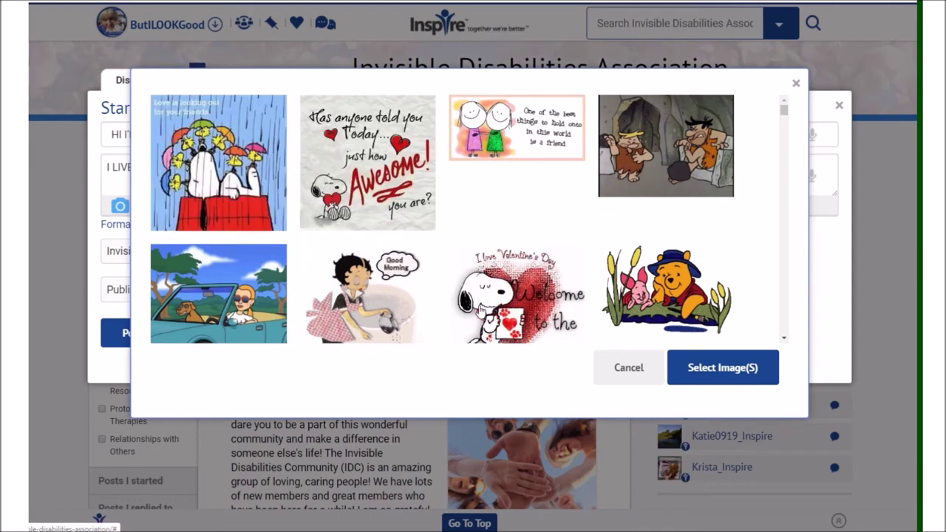
scroll(417, 276, down, 5)
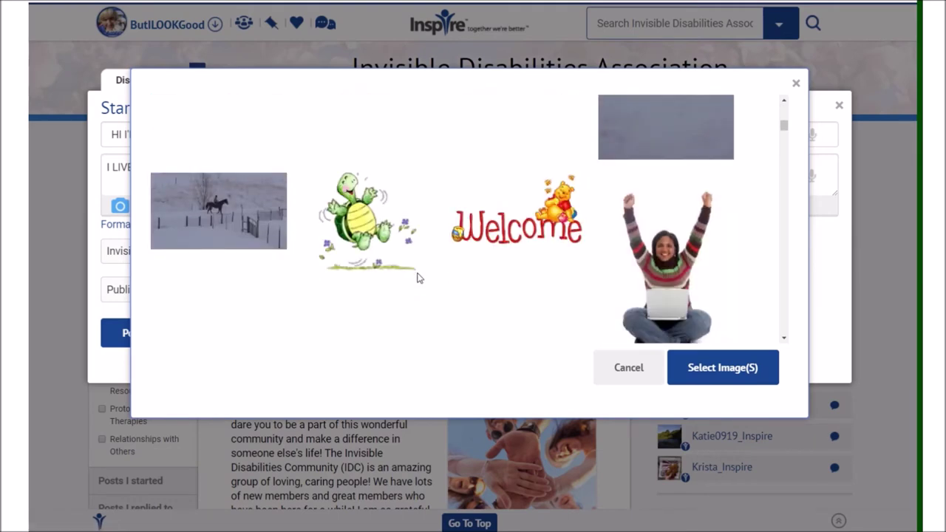
scroll(417, 277, up, 5)
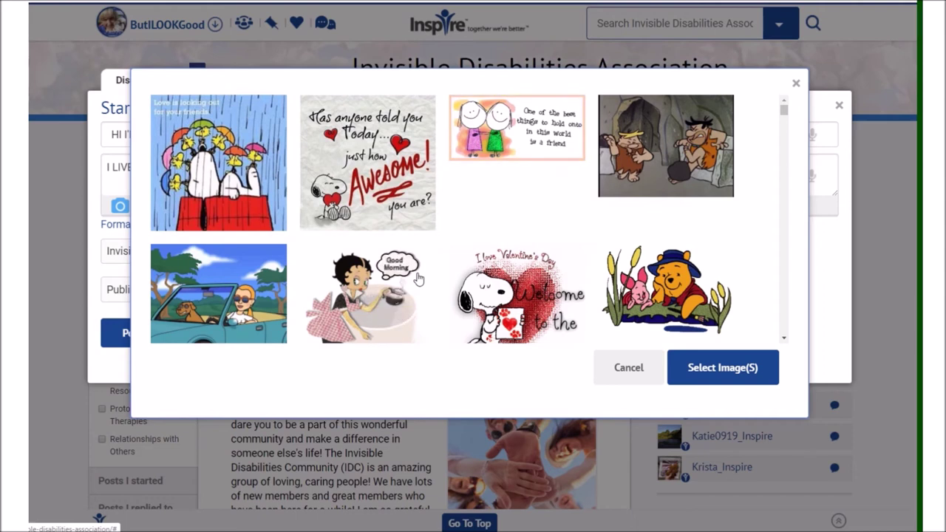
click(360, 200)
click(393, 211)
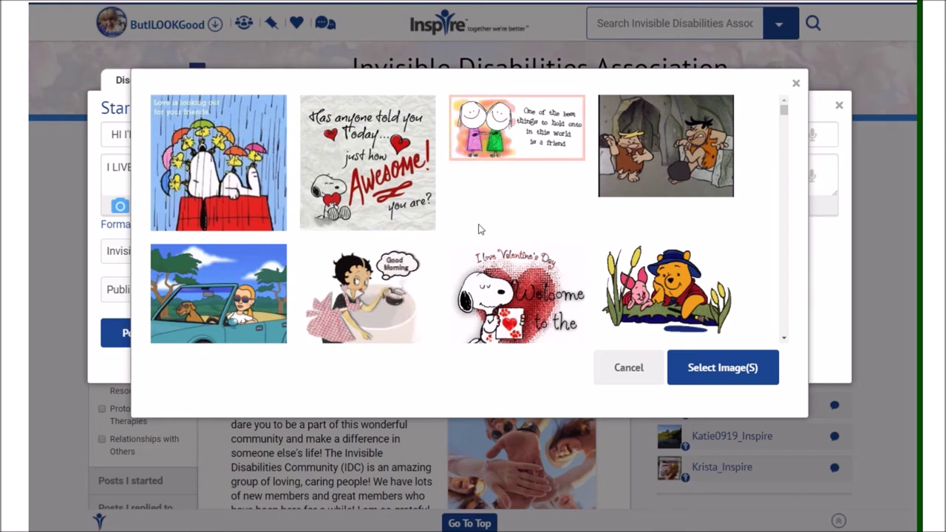
click(354, 176)
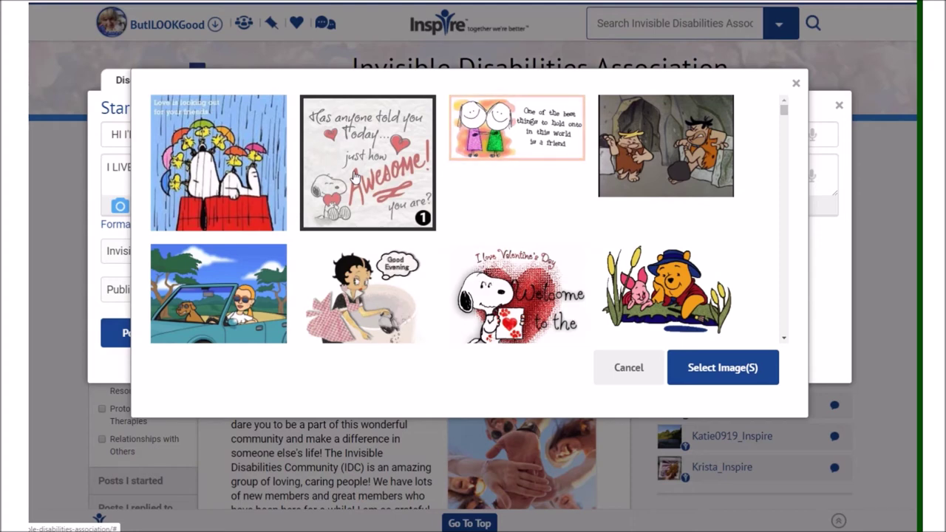
Also select the Peanuts "Welcome Friends" picture and add both chosen images to the discussion
scroll(355, 175, down, 4)
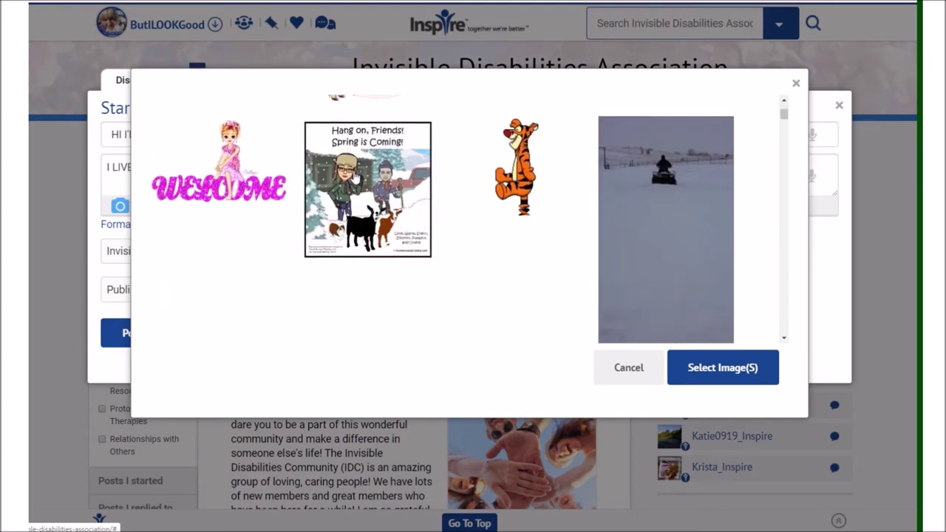
scroll(270, 183, down, 4)
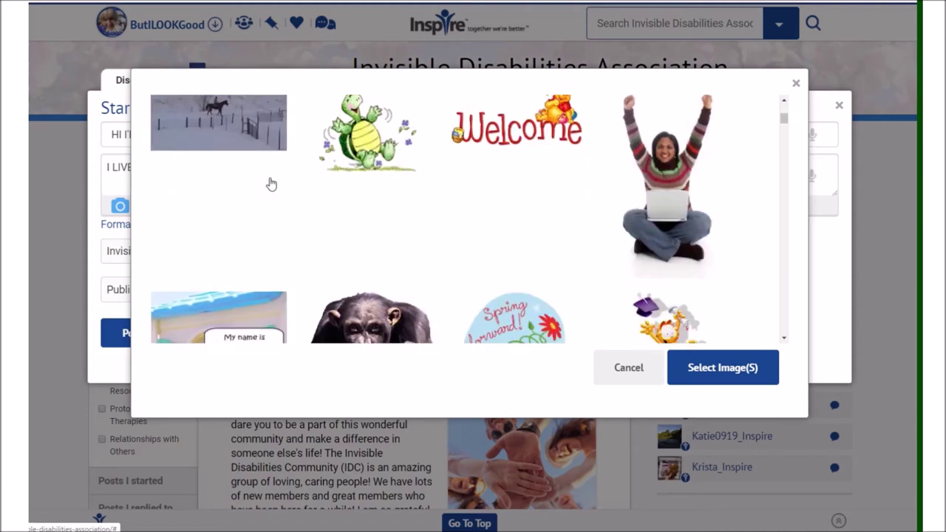
scroll(269, 183, down, 10)
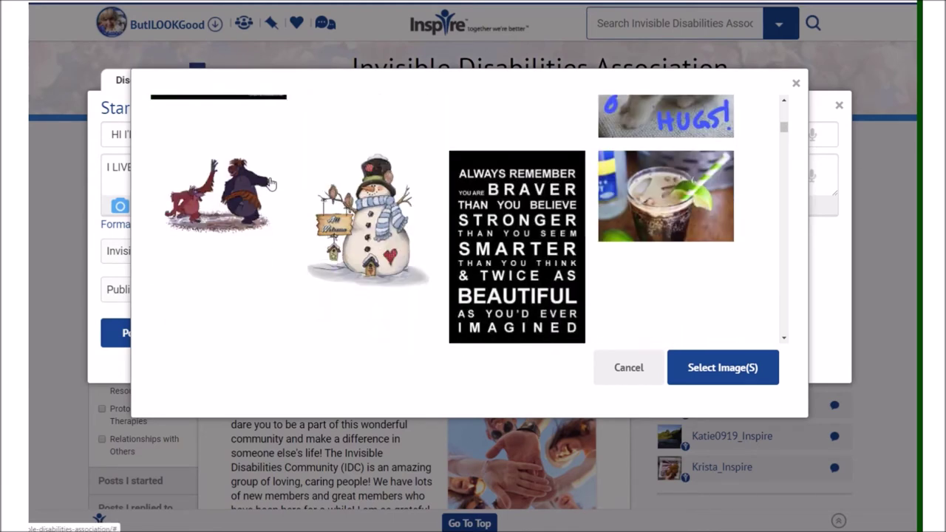
scroll(270, 183, down, 2)
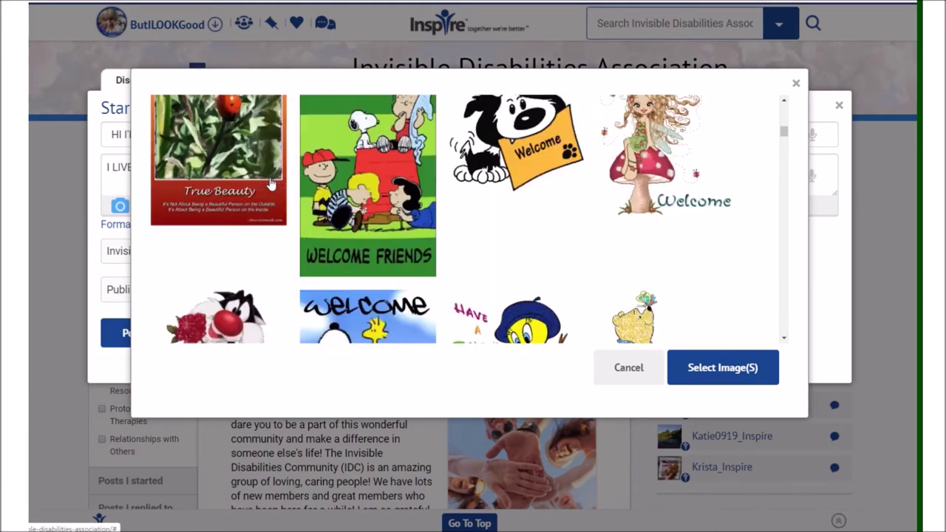
click(376, 197)
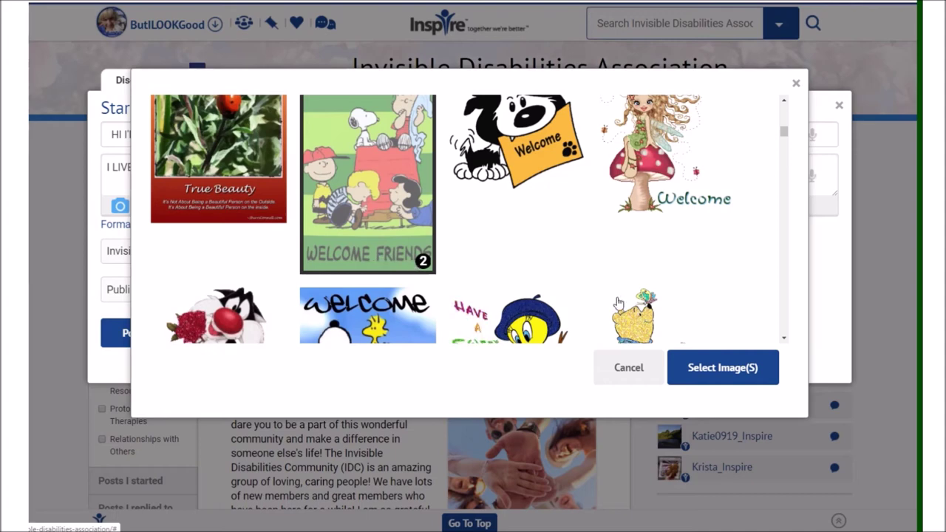
click(716, 378)
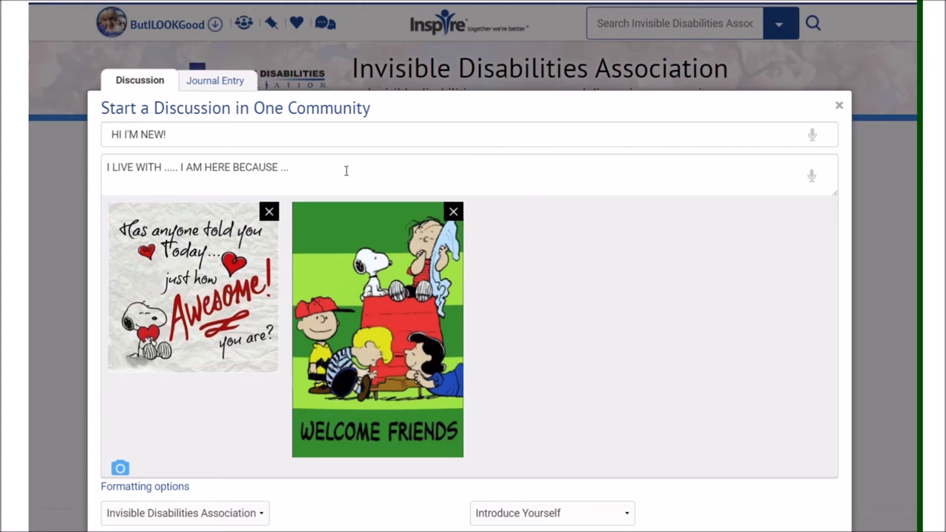
Review the drafted discussion and show the sharing choices for who can see the post
scroll(558, 293, down, 2)
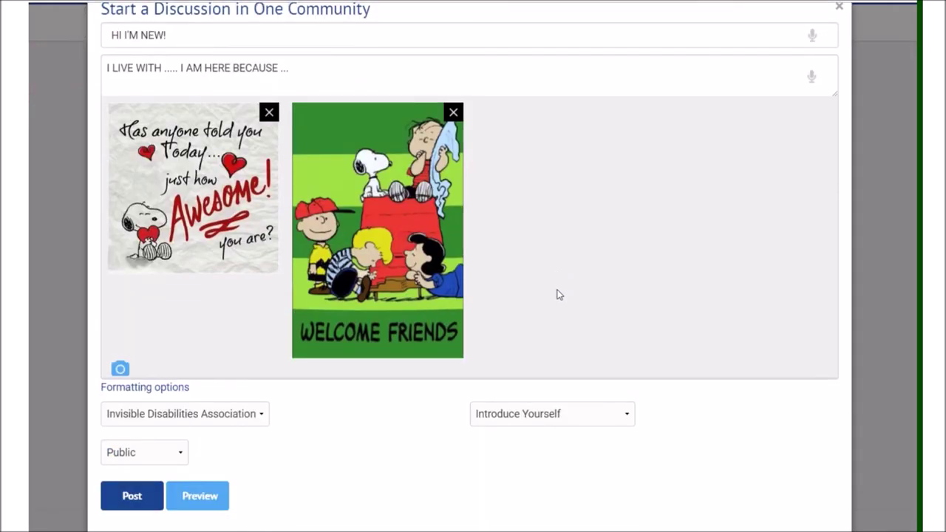
scroll(558, 294, up, 2)
scroll(559, 293, down, 2)
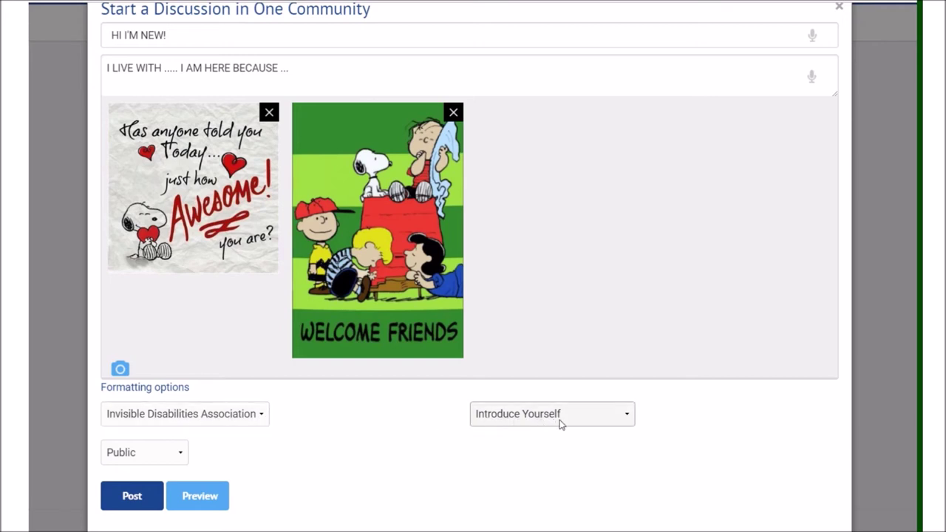
click(181, 455)
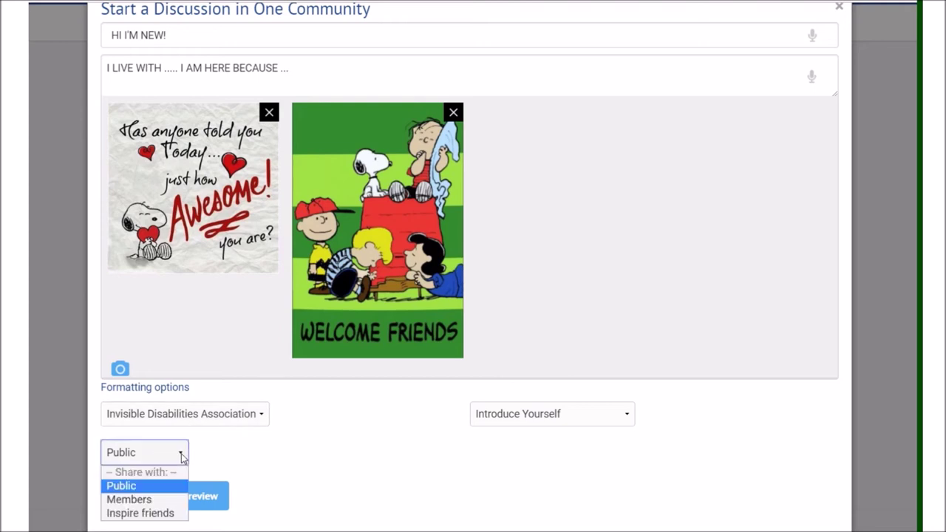